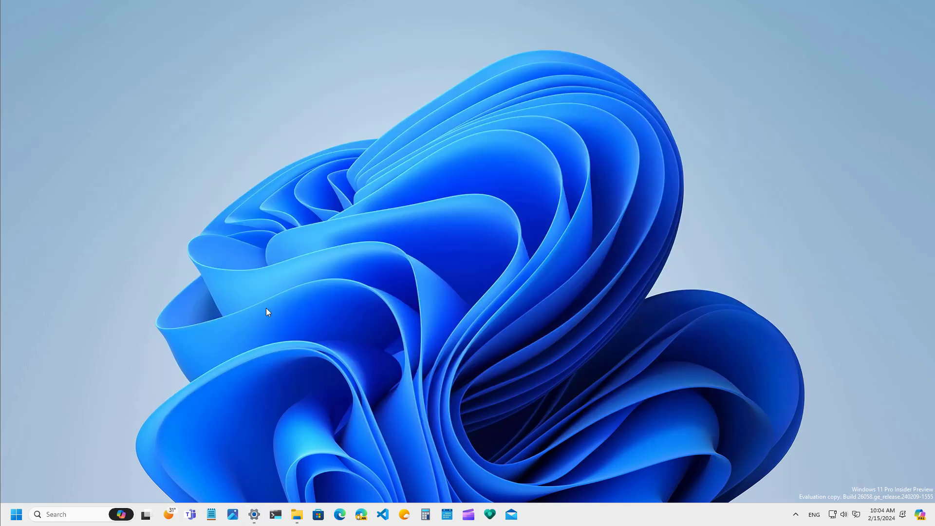
Step: Show the context menu for MSPCManagerSetup.exe.7z in Downloads, then return to Settings
left_click(298, 514)
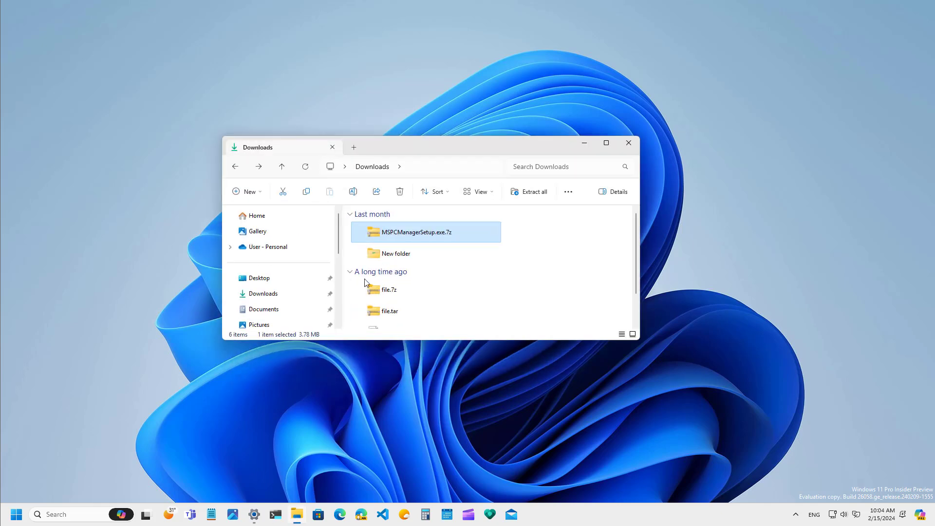
right_click(444, 234)
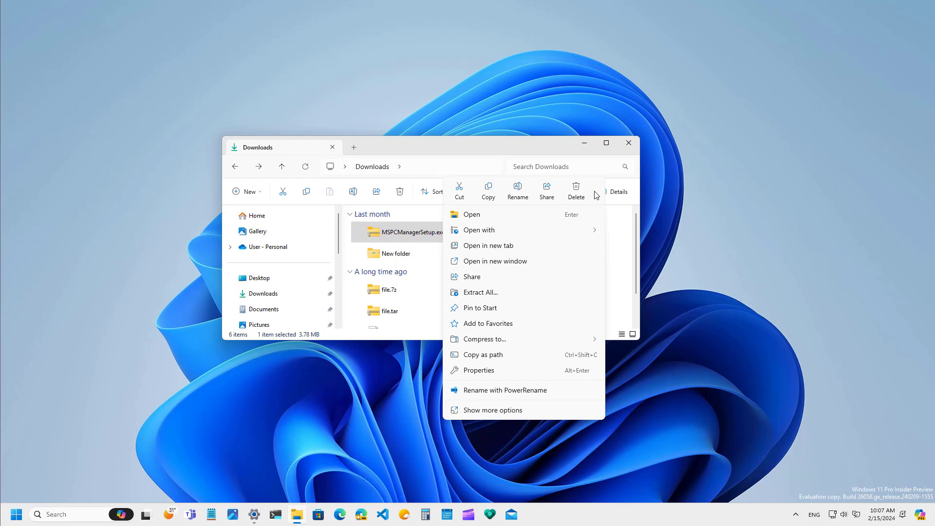
key("super+d")
left_click(254, 514)
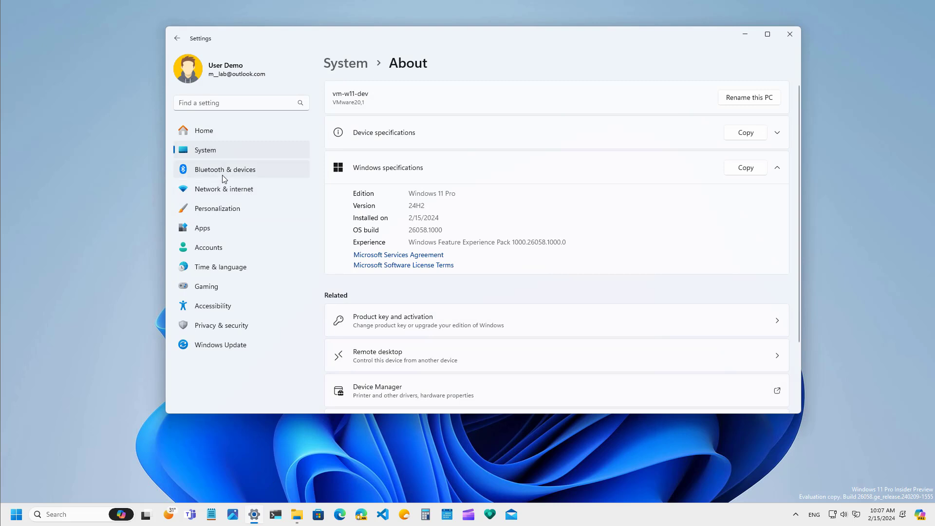
Step: Open Accessibility > Mouse pointer and touch and turn the pointer indicator on
left_click(217, 307)
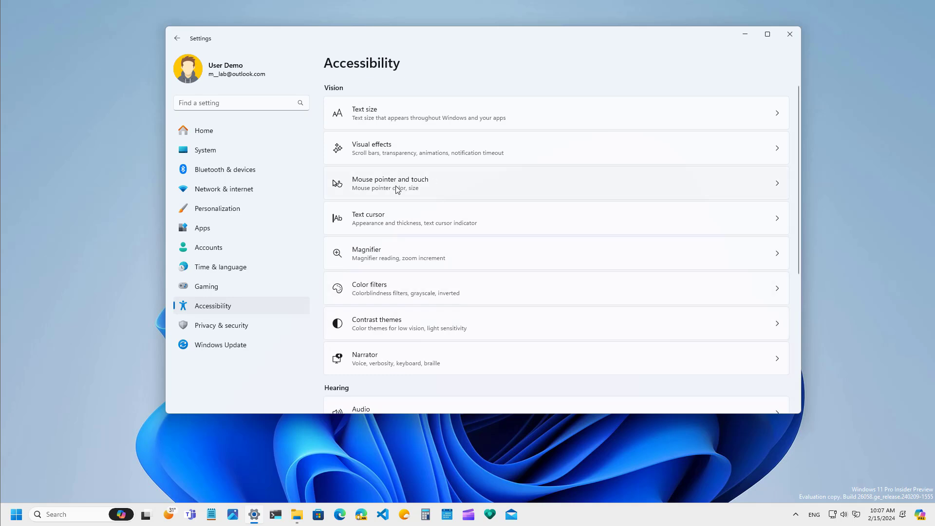
left_click(398, 188)
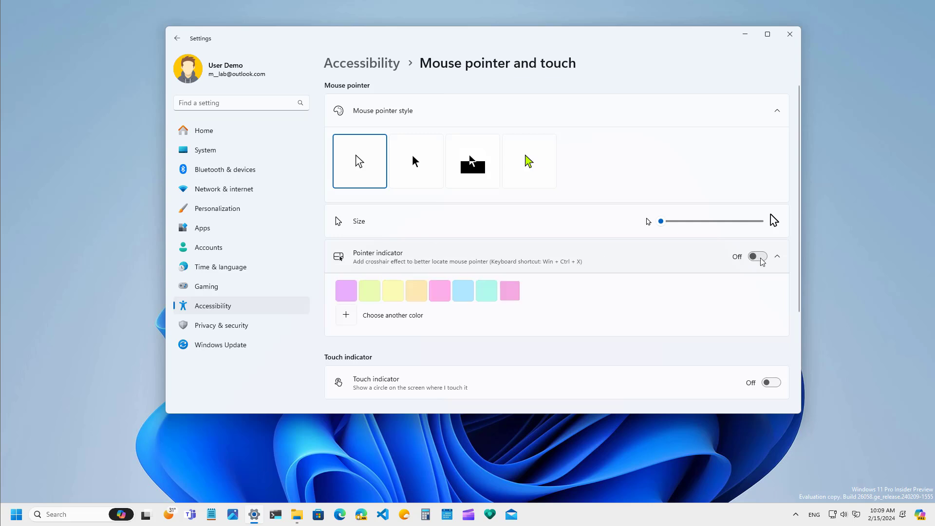
left_click(757, 258)
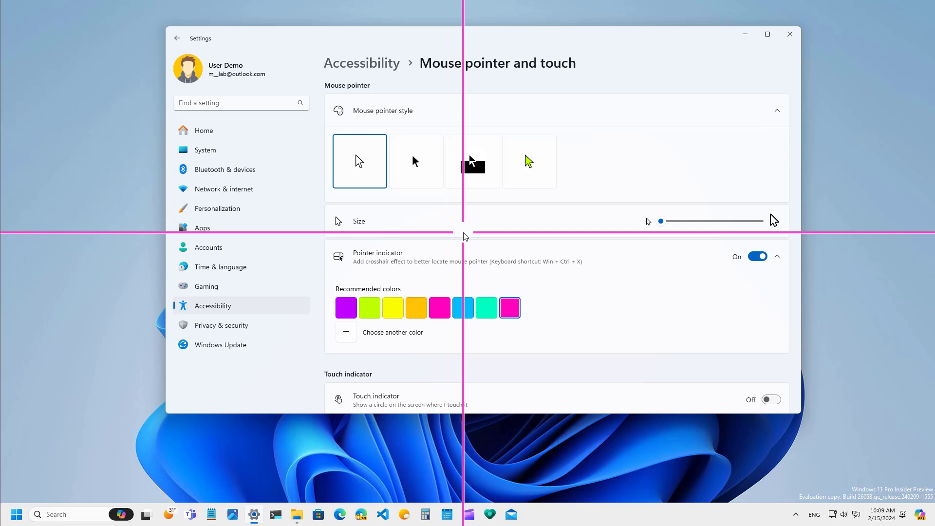
Step: Try lime green, yellow, orange, magenta and cyan as the crosshair colour
left_click(370, 310)
left_click(394, 311)
left_click(417, 311)
left_click(441, 311)
left_click(464, 311)
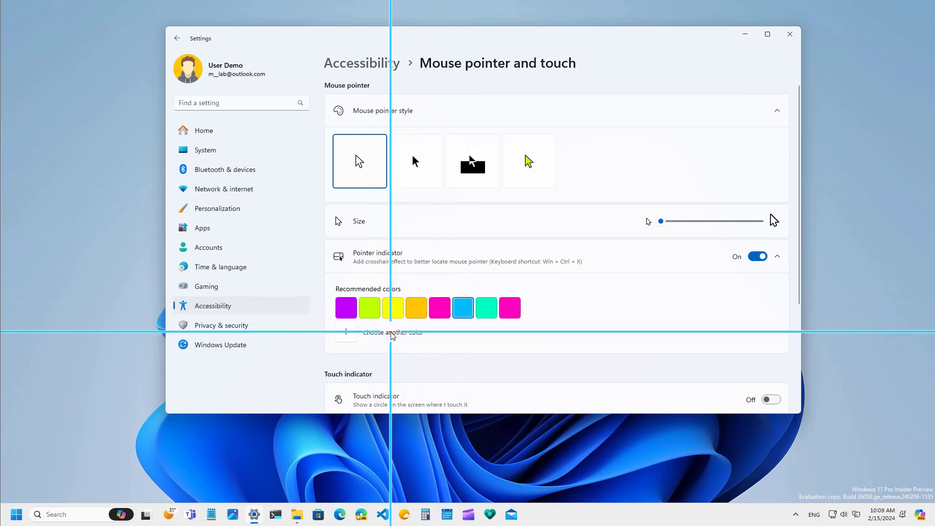
Step: Add a custom light blue crosshair colour, then turn the pointer indicator off
left_click(346, 333)
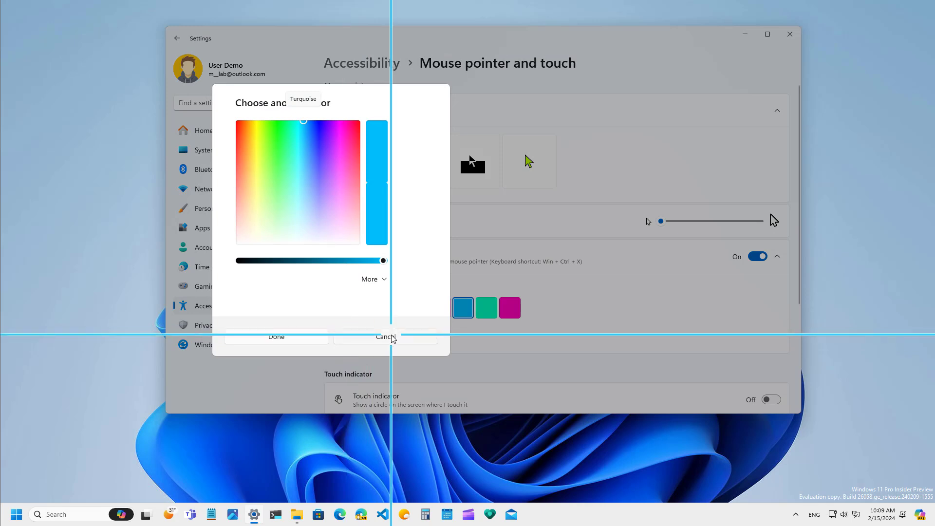
left_click(310, 158)
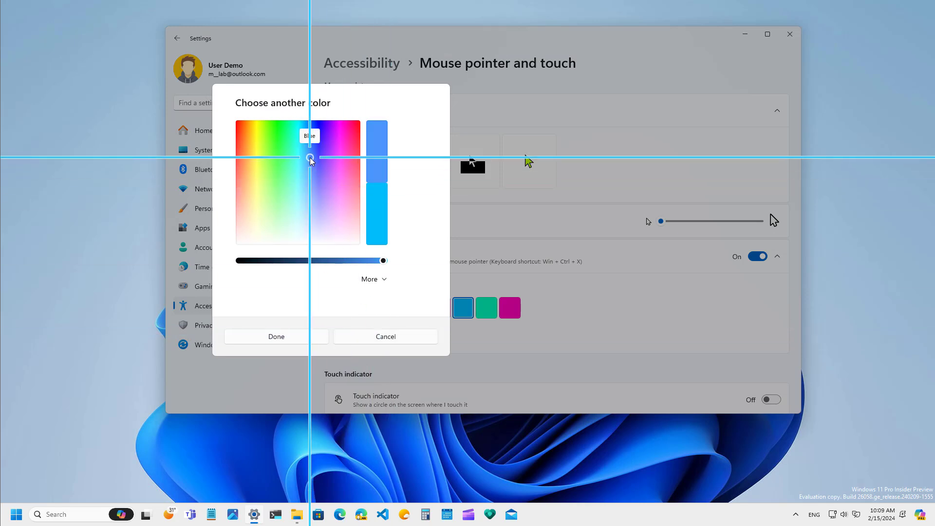
left_click(292, 340)
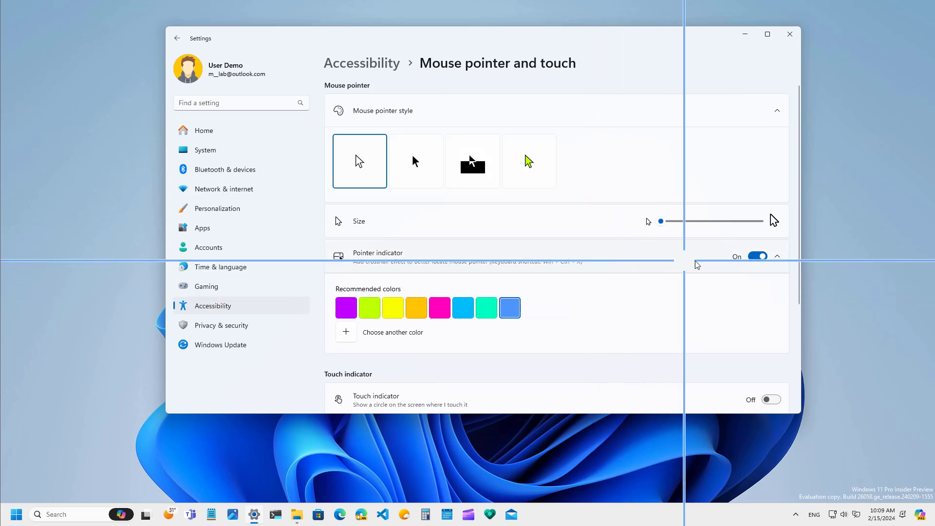
left_click(761, 258)
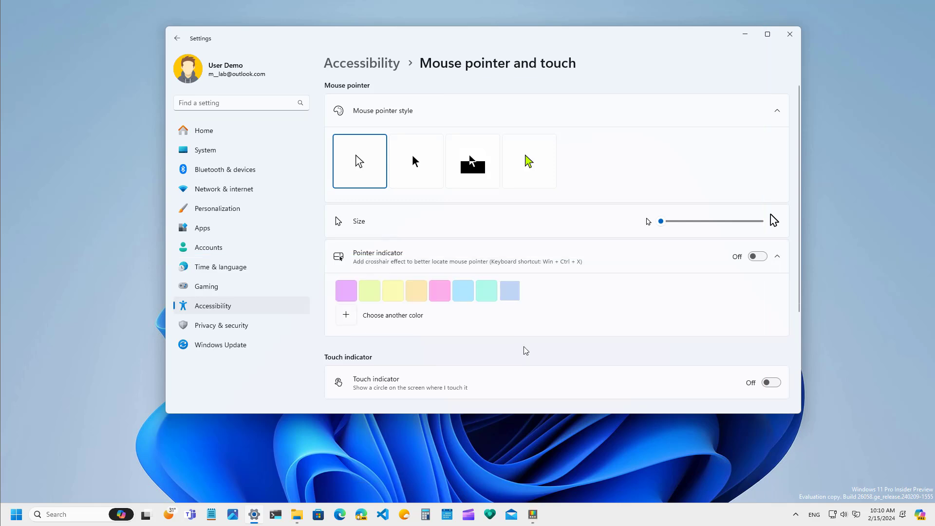
left_click(534, 518)
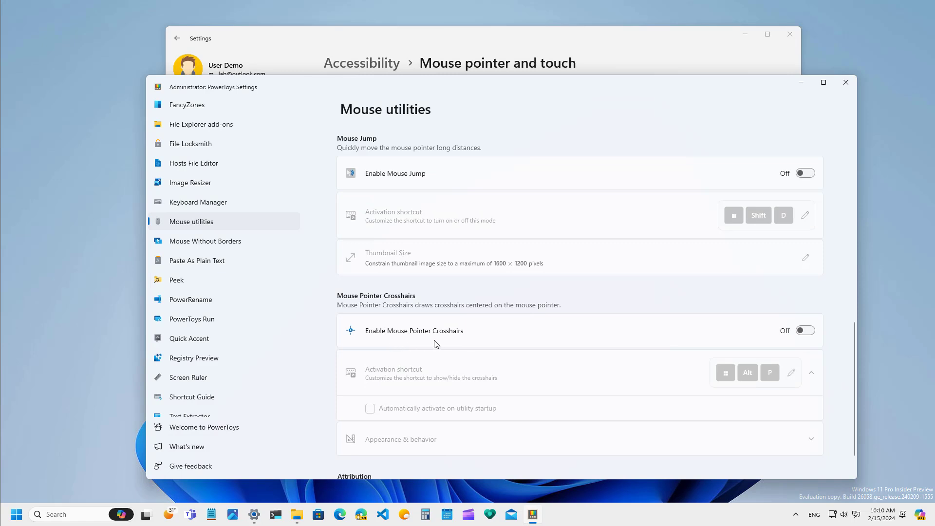
Step: Enable PowerToys Mouse Pointer Crosshairs and show them with Win+Alt+P
left_click(806, 330)
scroll(634, 302, "up", 2)
key("super+alt+p")
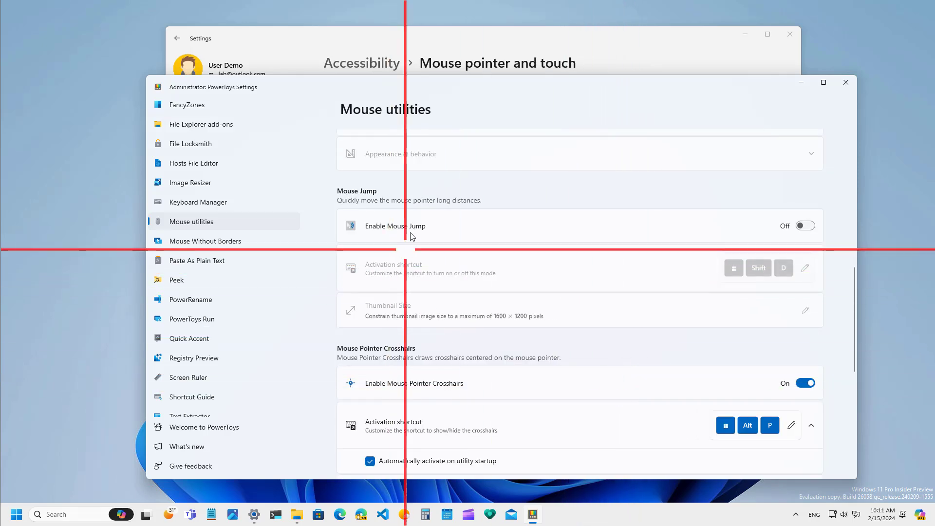
scroll(511, 307, "down", 5)
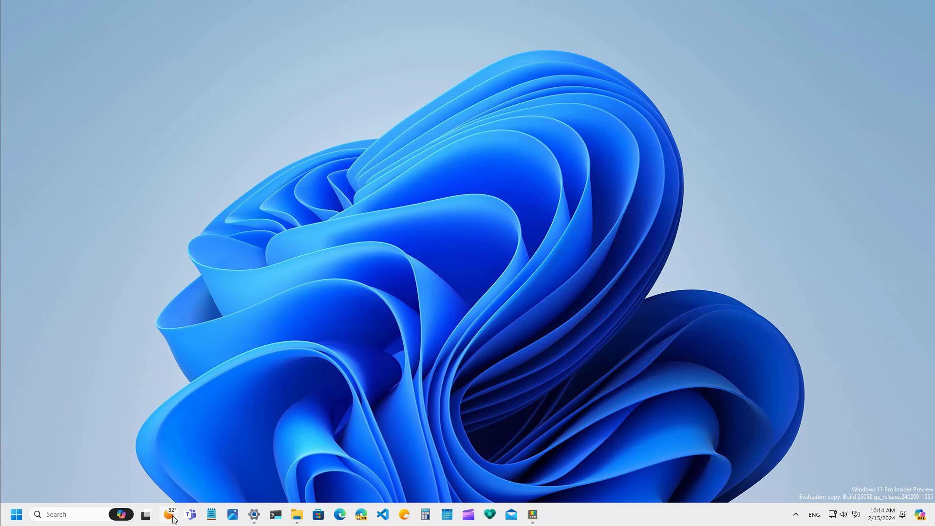
Step: Browse the widgets board, switching to the Microsoft Start feed and back to widgets
mouse_move(169, 515)
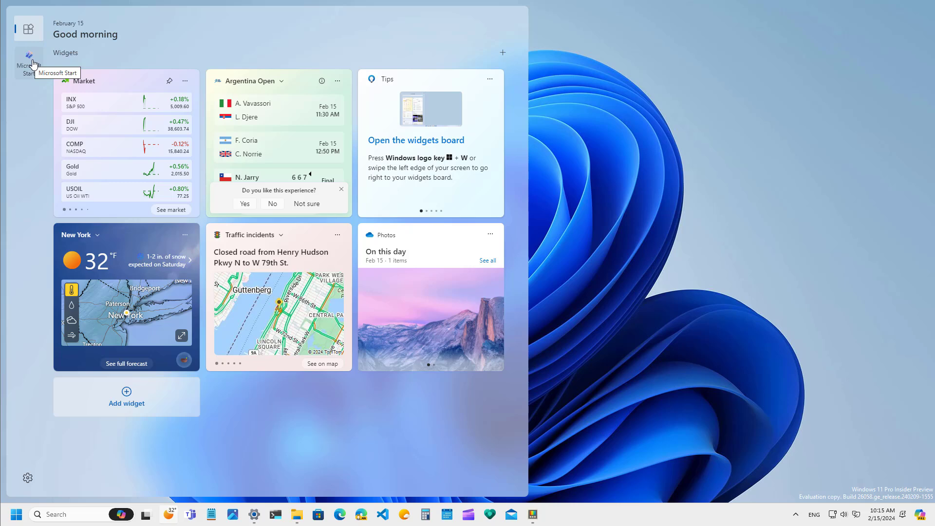
left_click(31, 59)
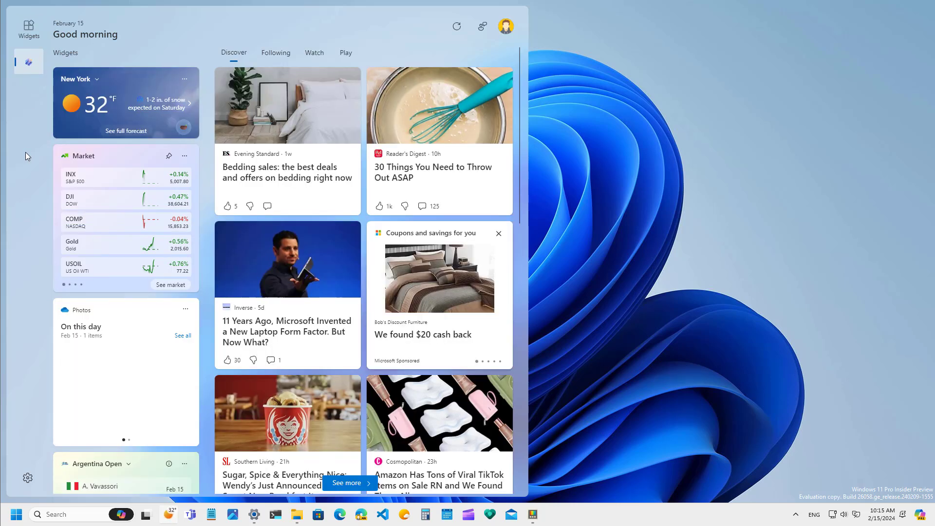
left_click(30, 28)
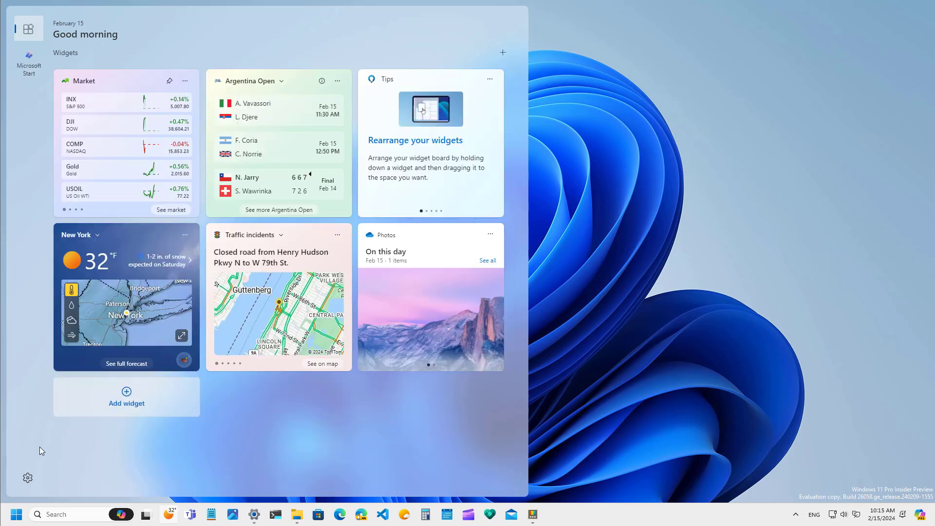
left_click(28, 479)
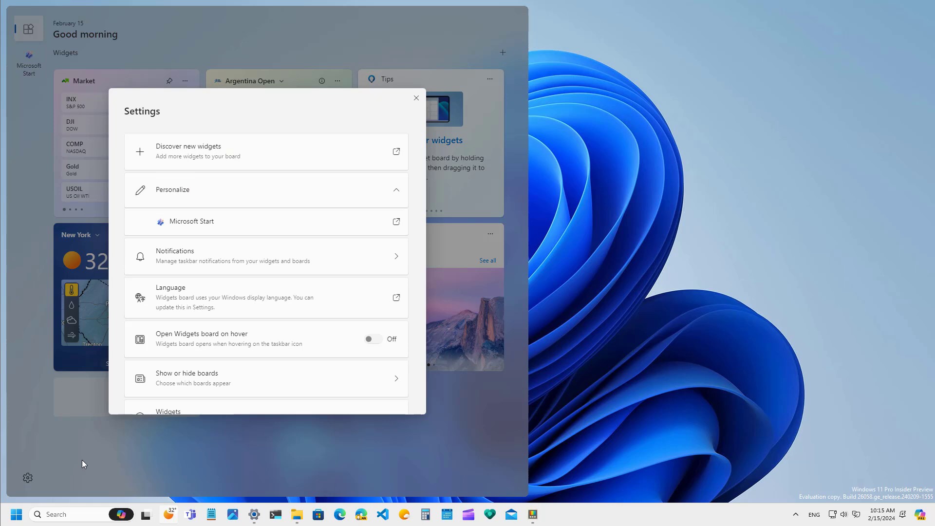
Step: Close the widget board settings dialog
left_click(416, 98)
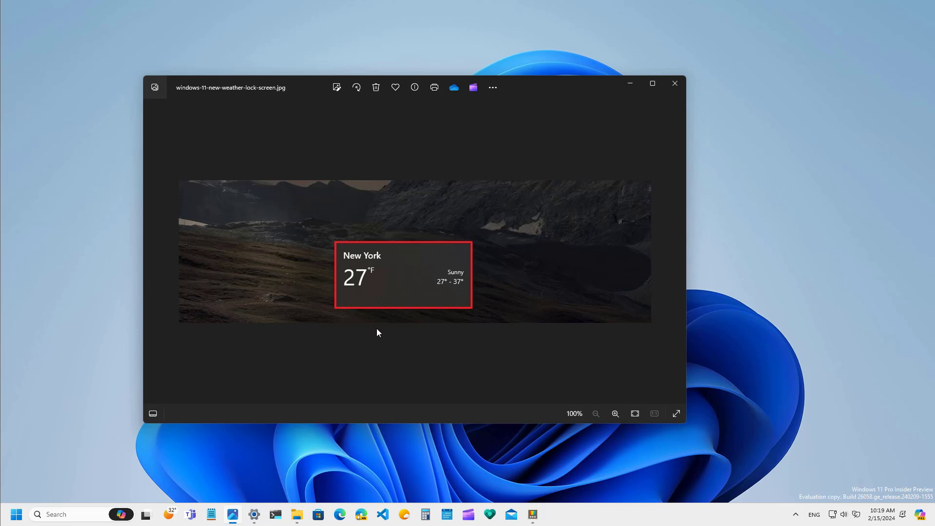
Step: Minimize Photos and bring Windows Settings back on the Mouse pointer and touch page
left_click(631, 85)
left_click(253, 514)
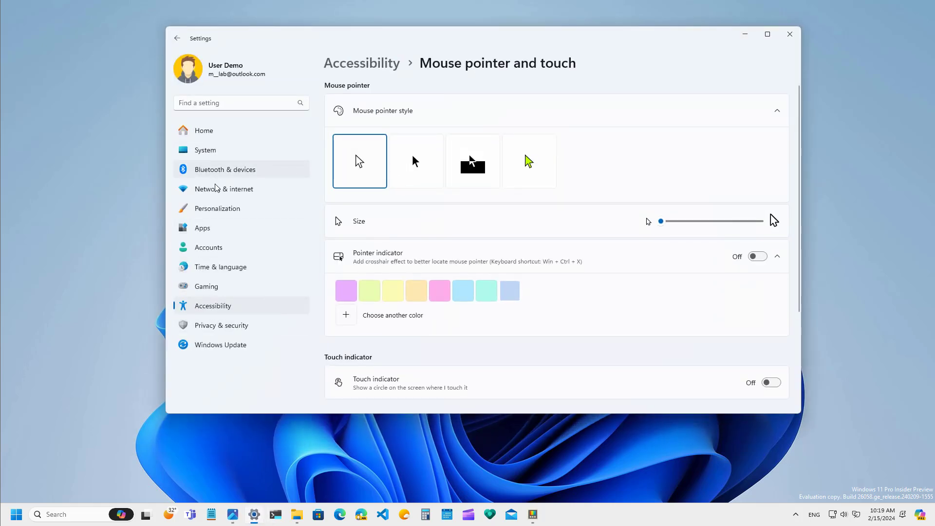
Step: Go to Personalization > Lock screen and set Lock screen status to None
left_click(218, 210)
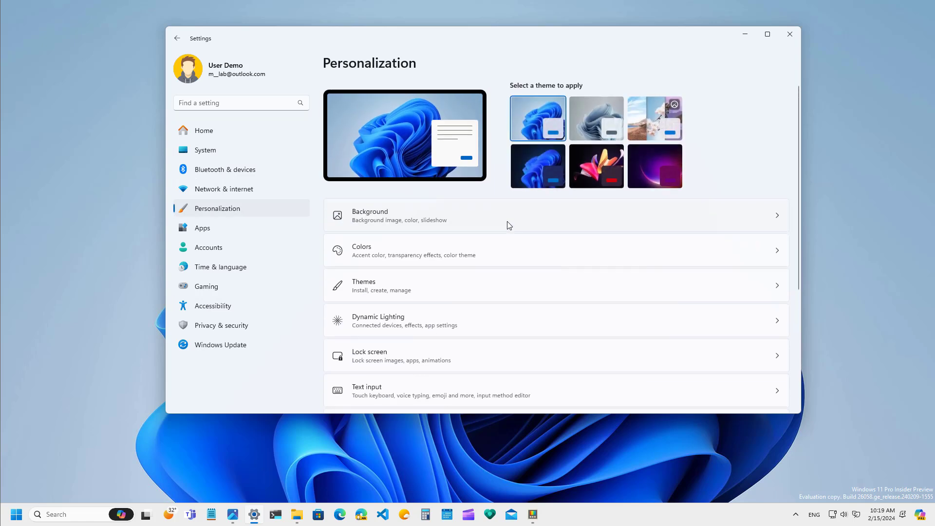
left_click(385, 362)
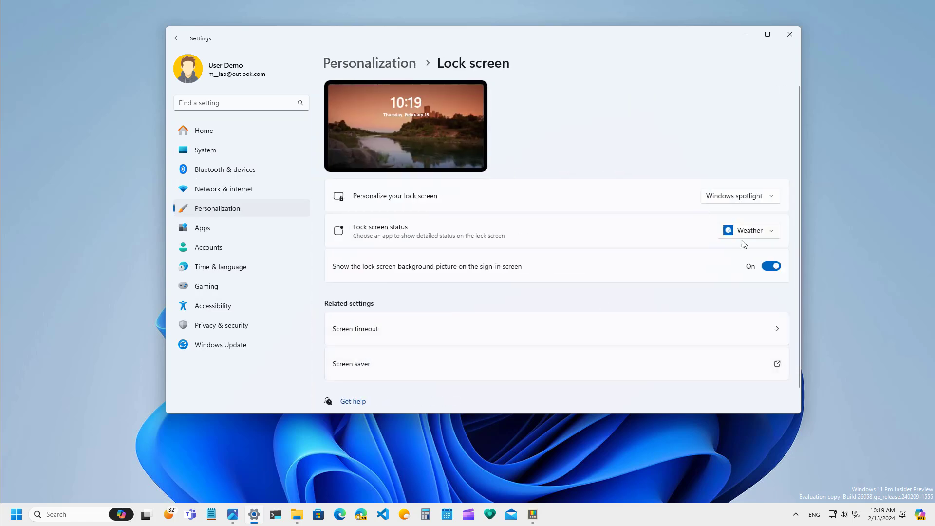
left_click(752, 234)
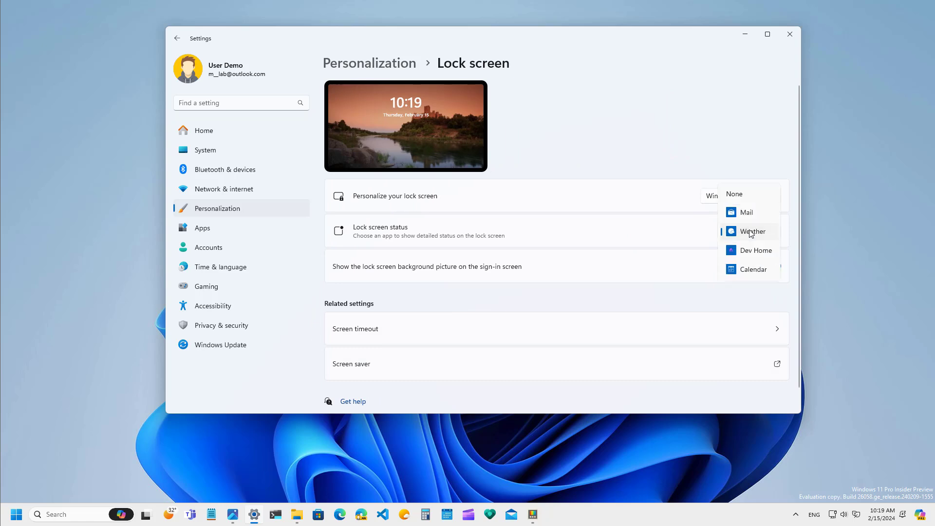
left_click(754, 199)
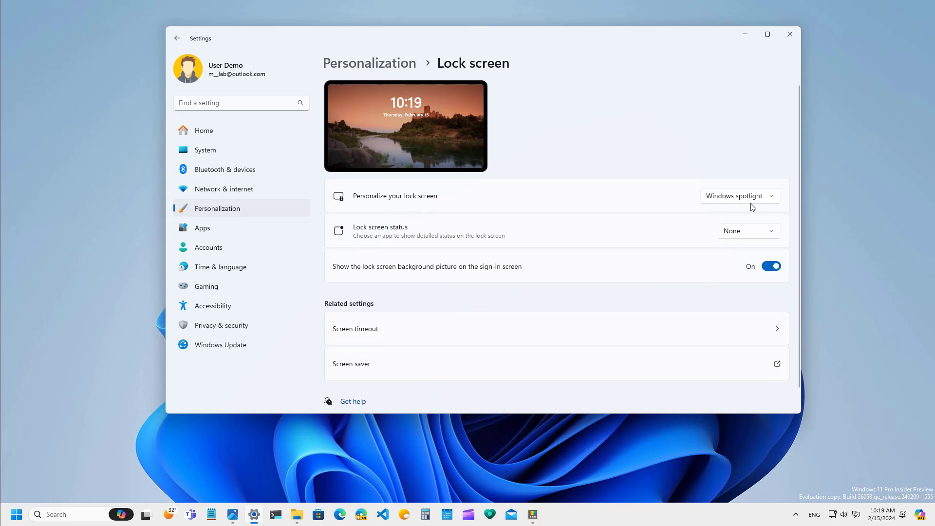
Step: Briefly show the desktop, then restore Settings on Bluetooth & devices
key("super+d")
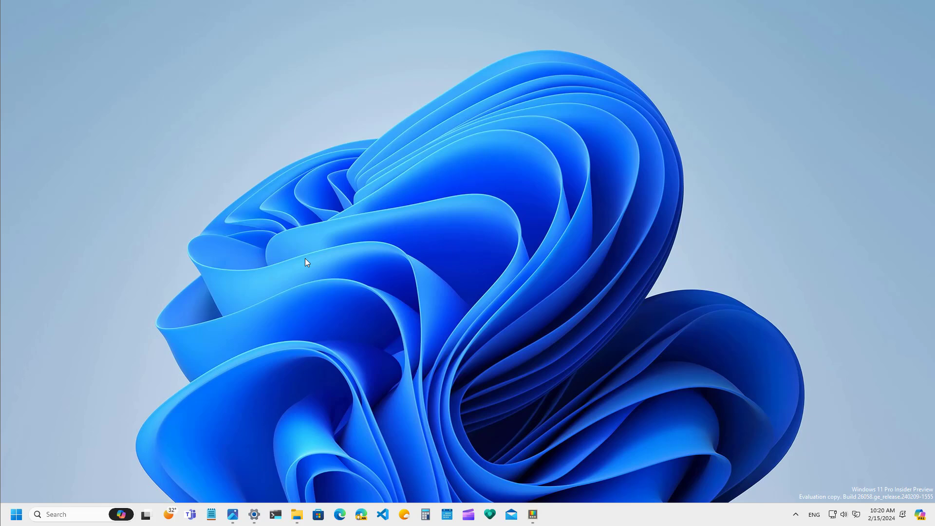
left_click(254, 515)
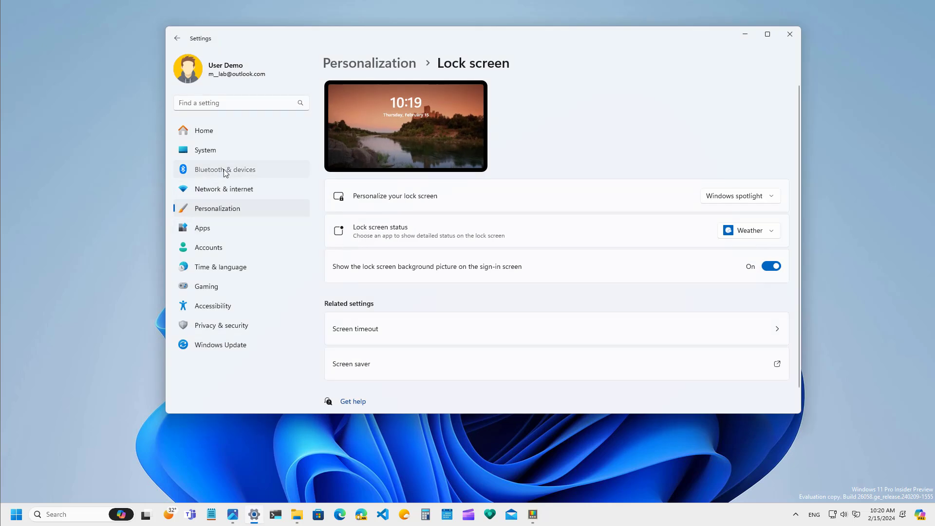
left_click(226, 172)
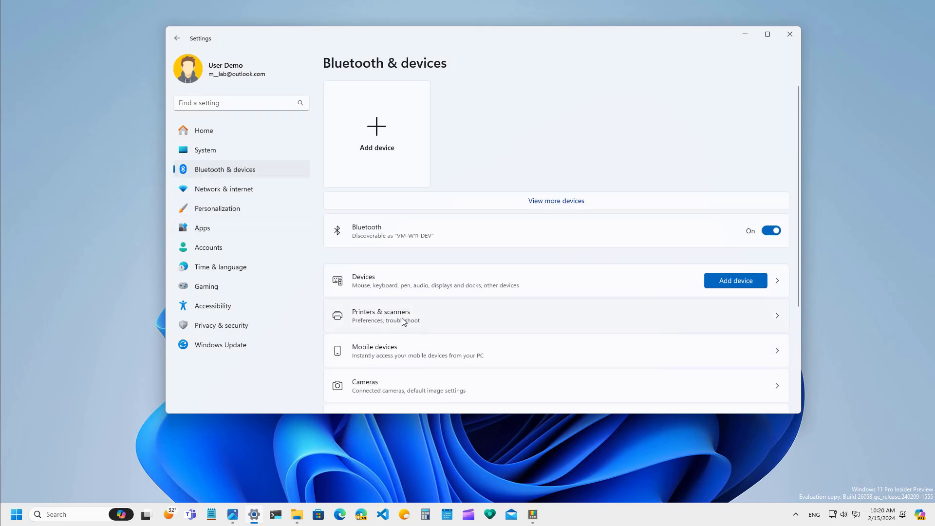
Step: Enable Windows protected print mode in Printers & scanners, leaving only the EPSON printer
left_click(403, 321)
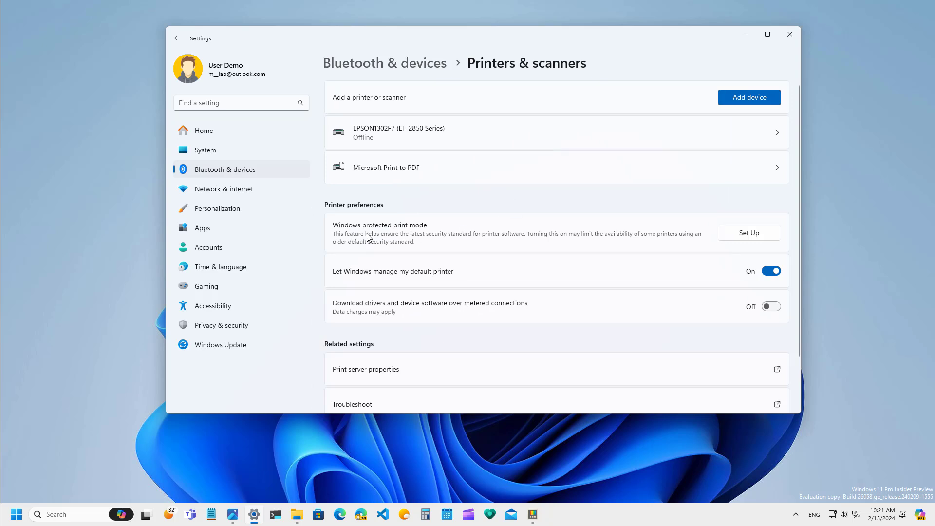
left_click(754, 234)
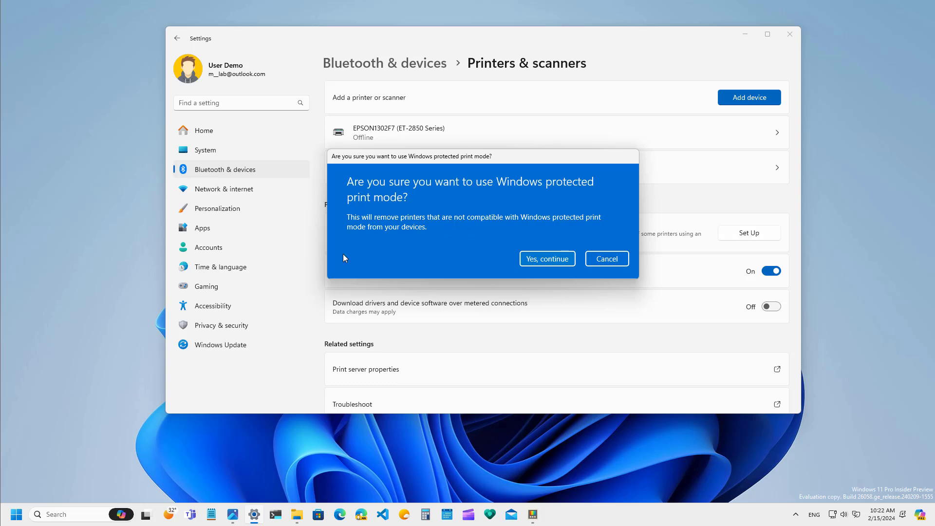
left_click(539, 264)
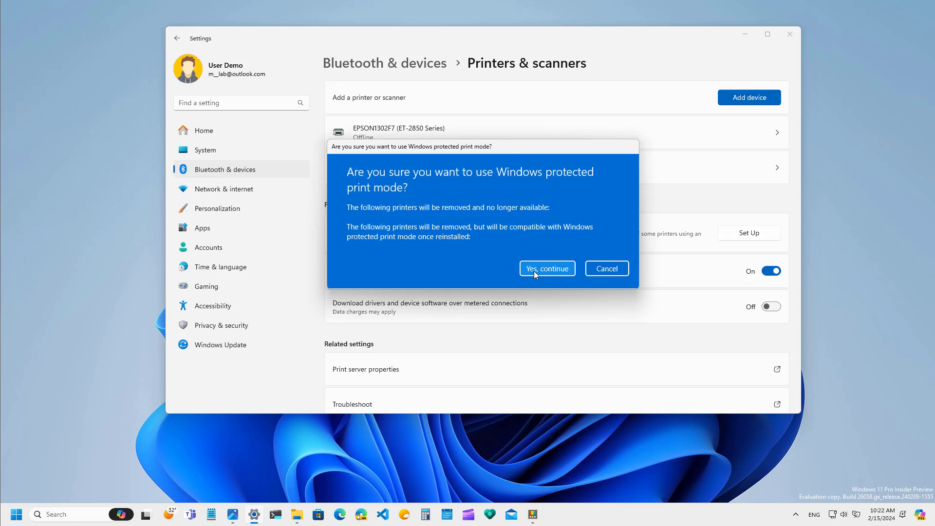
left_click(533, 273)
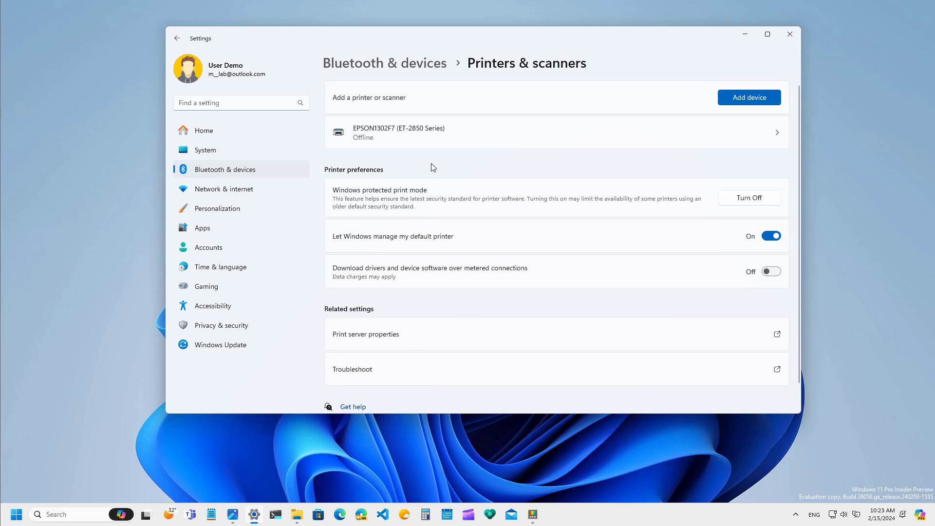
Step: Turn off Windows protected print mode and confirm with Yes
left_click(744, 200)
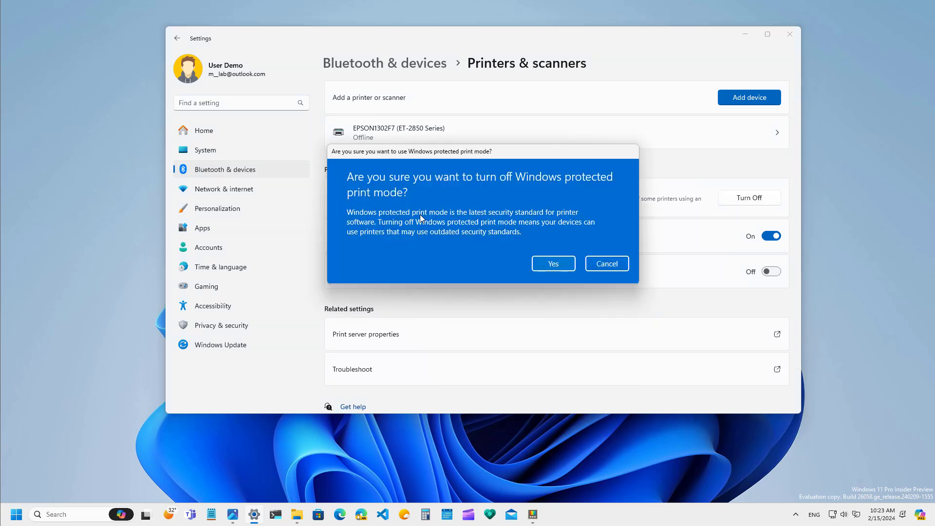
left_click(567, 267)
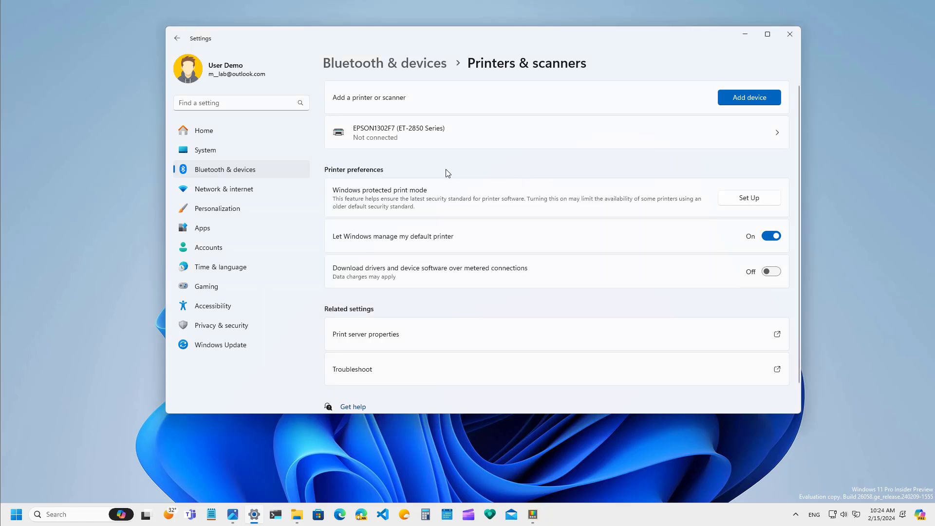